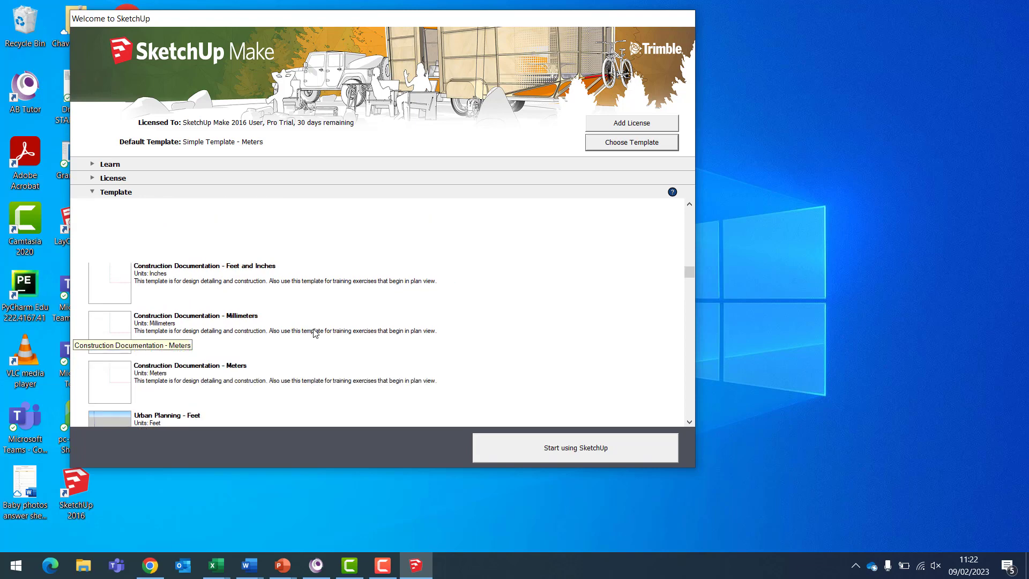
# Start a new model using the Interior and Production Design - Millimeters template.
pyautogui.click(261, 257)
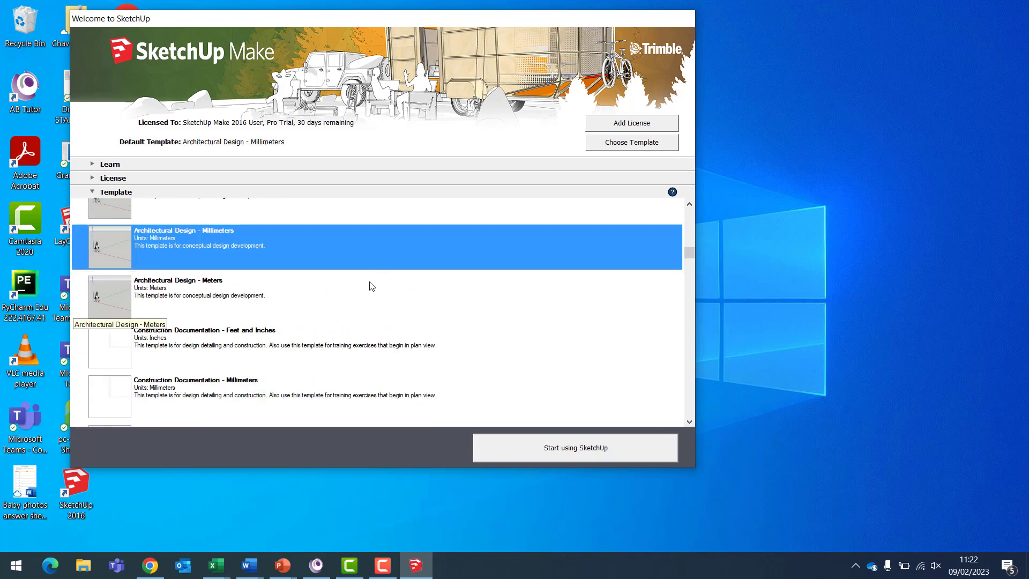
pyautogui.scroll(1, 375, 338)
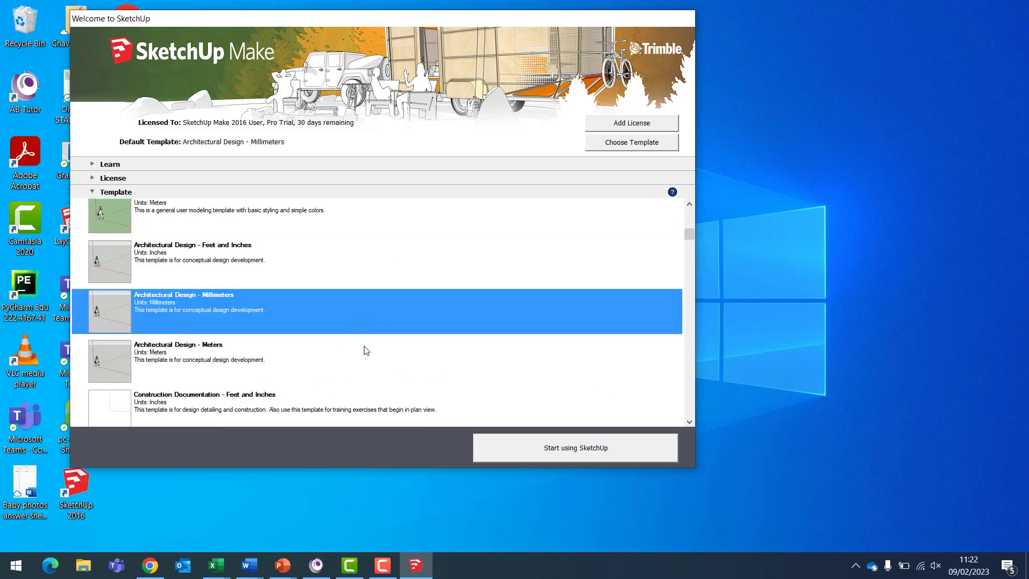
pyautogui.scroll(-2, 401, 378)
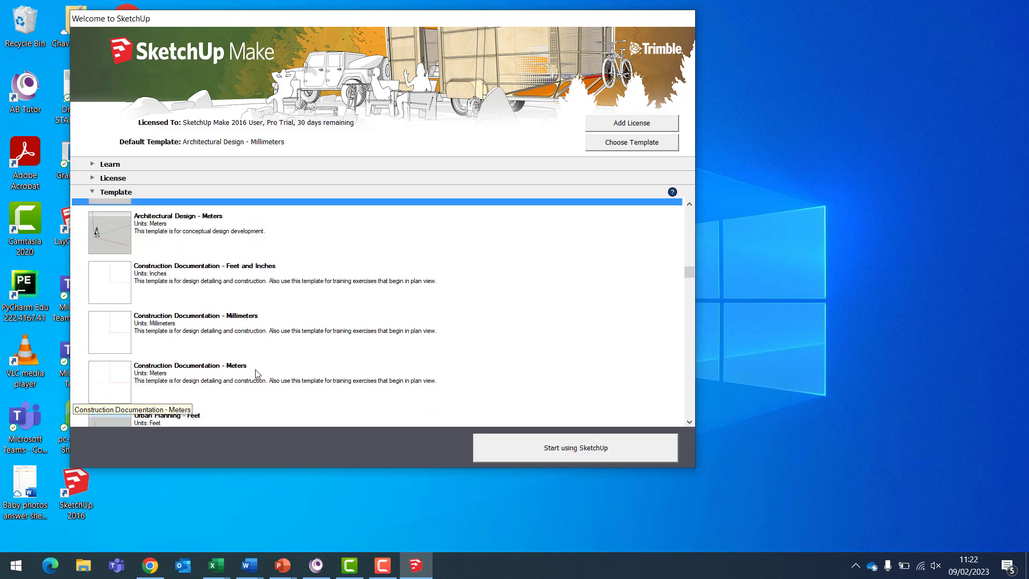
pyautogui.scroll(-2, 461, 402)
pyautogui.scroll(-4, 470, 409)
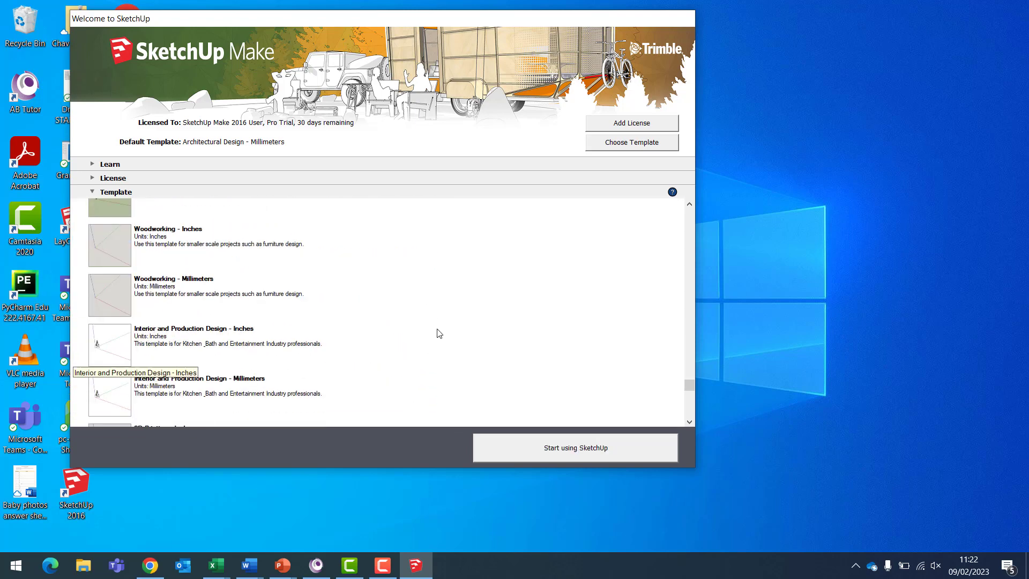
pyautogui.scroll(-2, 482, 330)
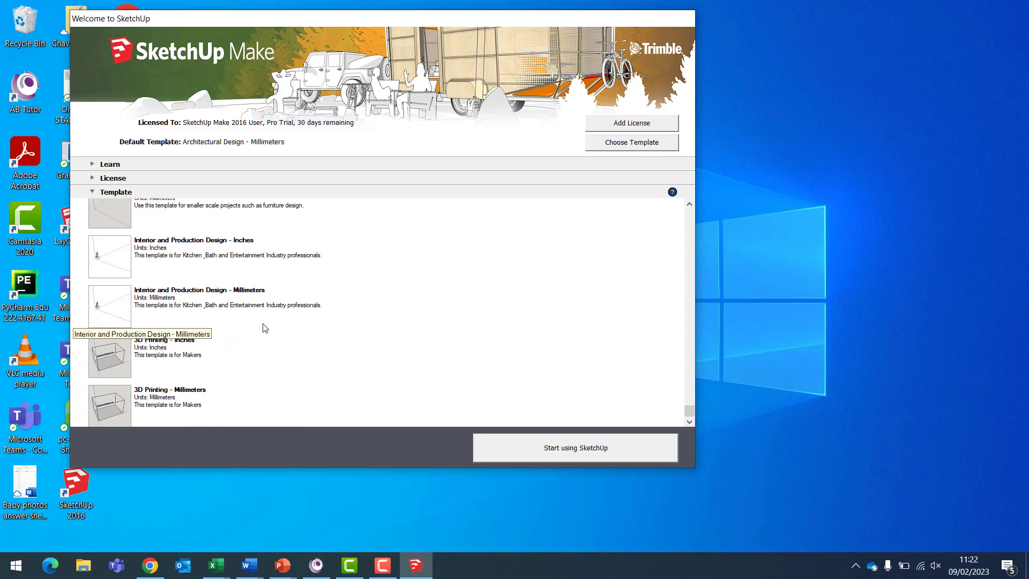
pyautogui.click(234, 295)
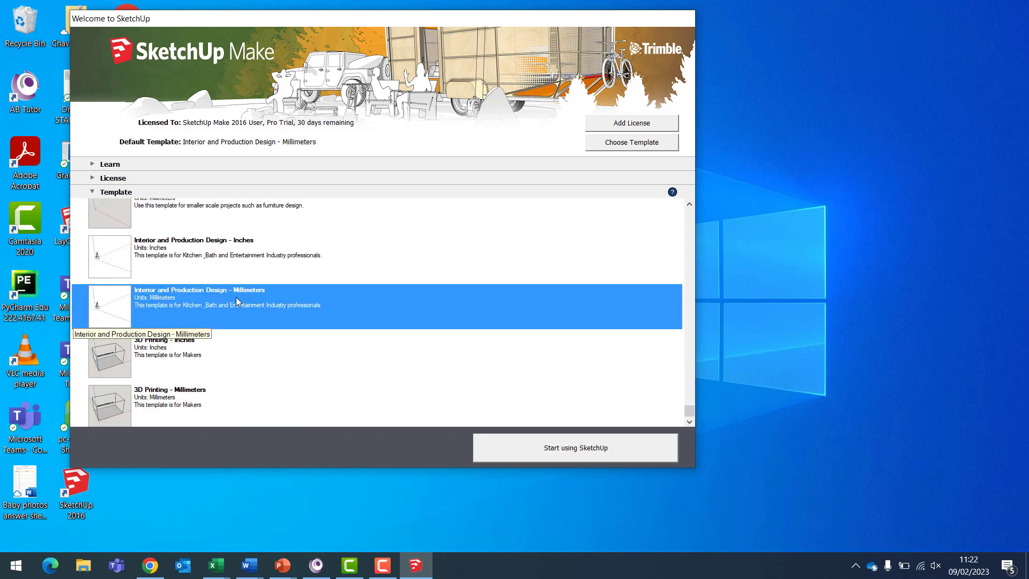
pyautogui.click(587, 450)
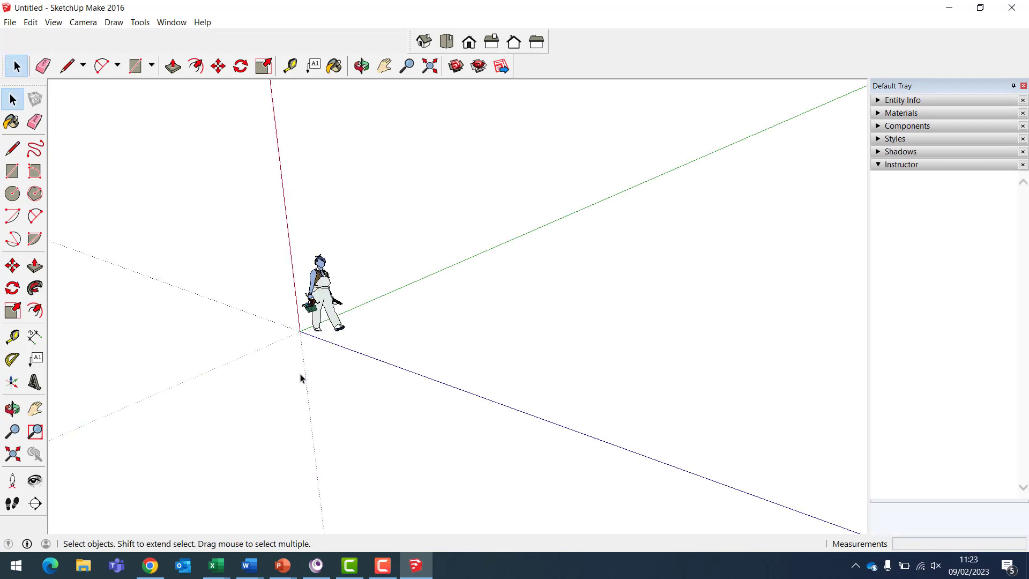
# Examine the scale figure and the coordinate axes around the origin from several distances and angles.
pyautogui.scroll(3, 302, 377)
pyautogui.scroll(3, 345, 232)
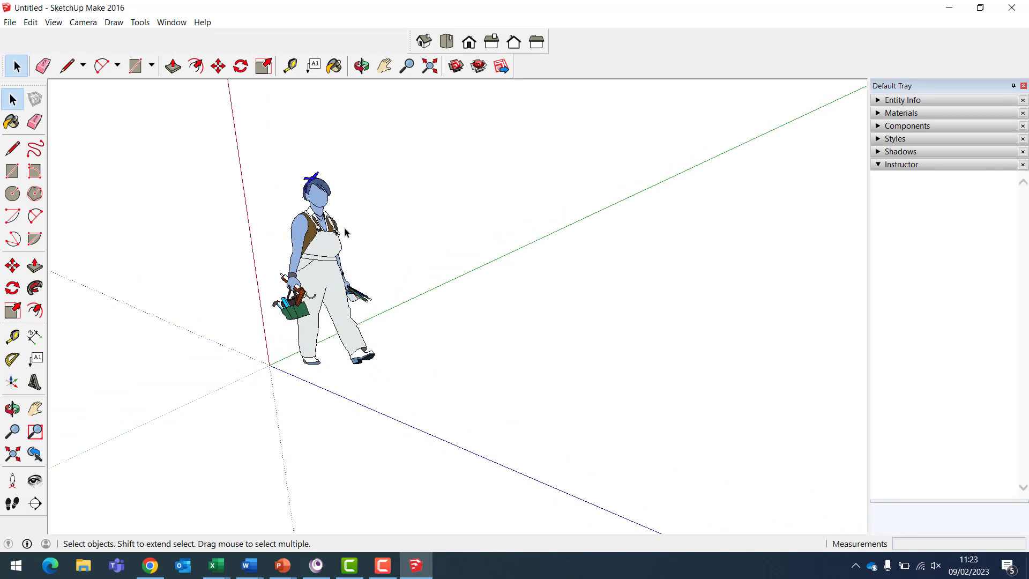
pyautogui.scroll(2, 346, 232)
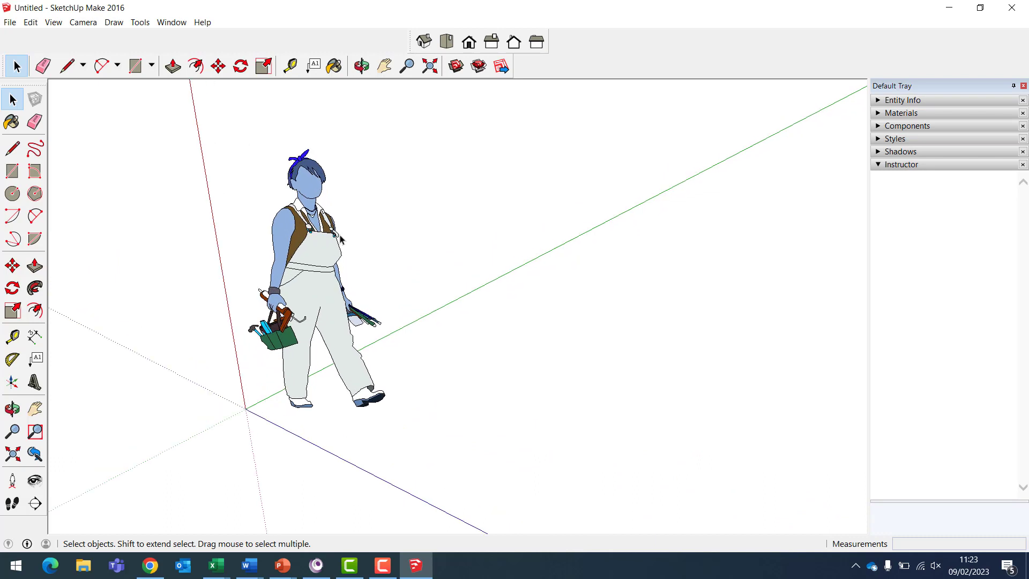
pyautogui.scroll(-2, 341, 239)
pyautogui.click(294, 237)
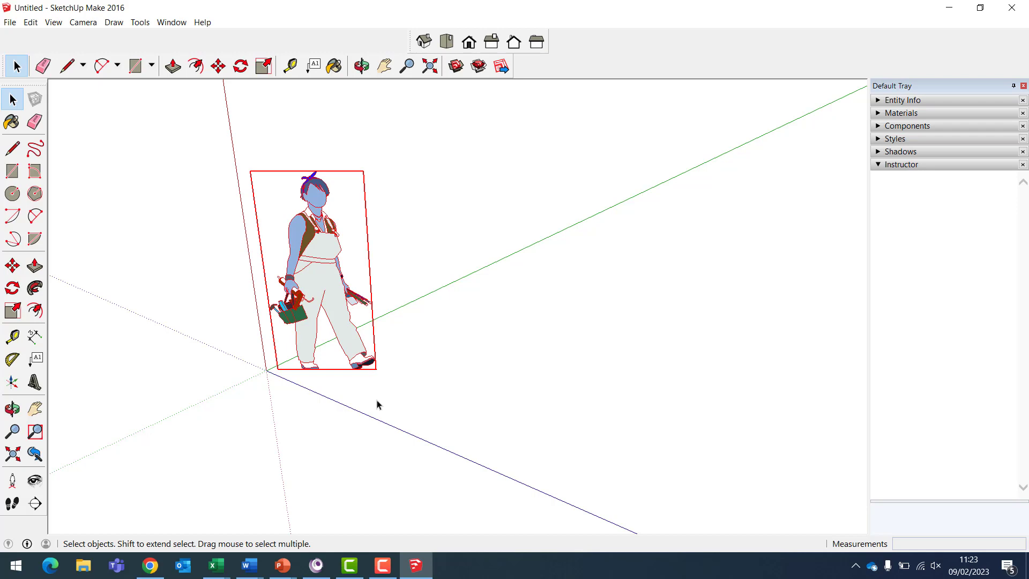
pyautogui.press('o')
pyautogui.moveTo(409, 361); pyautogui.dragTo(404, 335)
pyautogui.press('space')
pyautogui.scroll(-3, 266, 366)
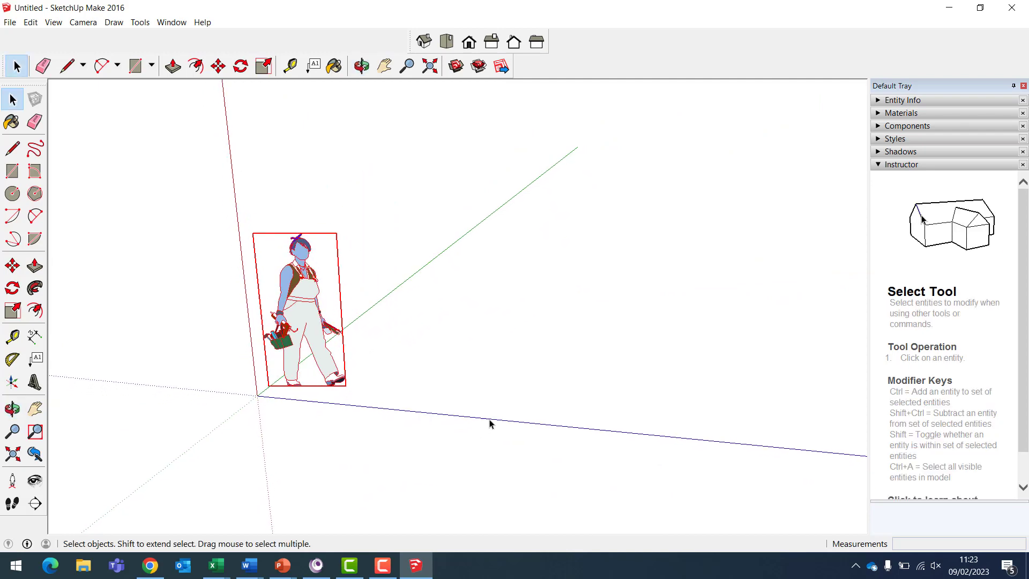
pyautogui.scroll(4, 679, 398)
pyautogui.scroll(2, 690, 400)
pyautogui.scroll(-2, 200, 404)
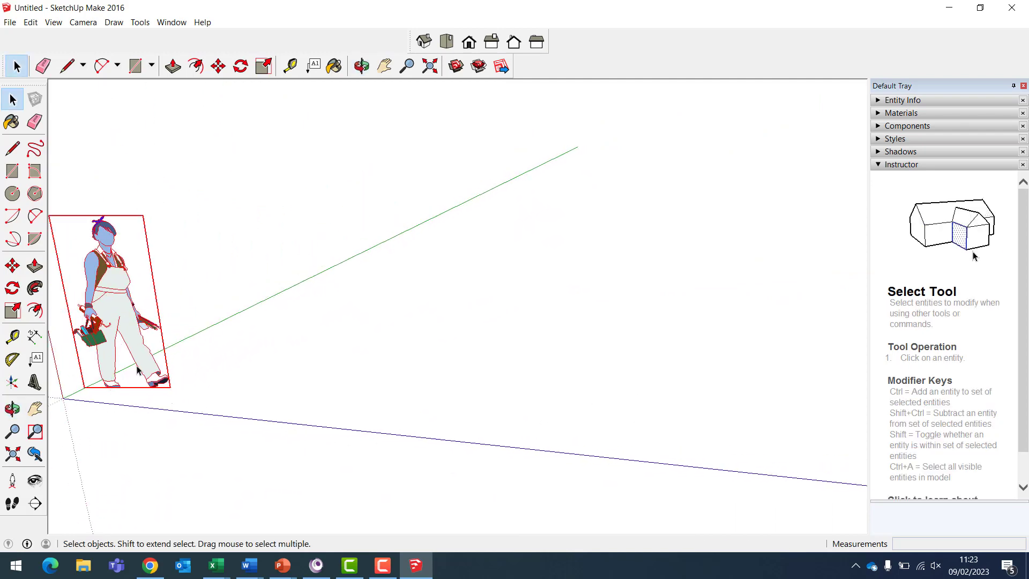
pyautogui.scroll(3, 161, 402)
pyautogui.scroll(-3, 204, 429)
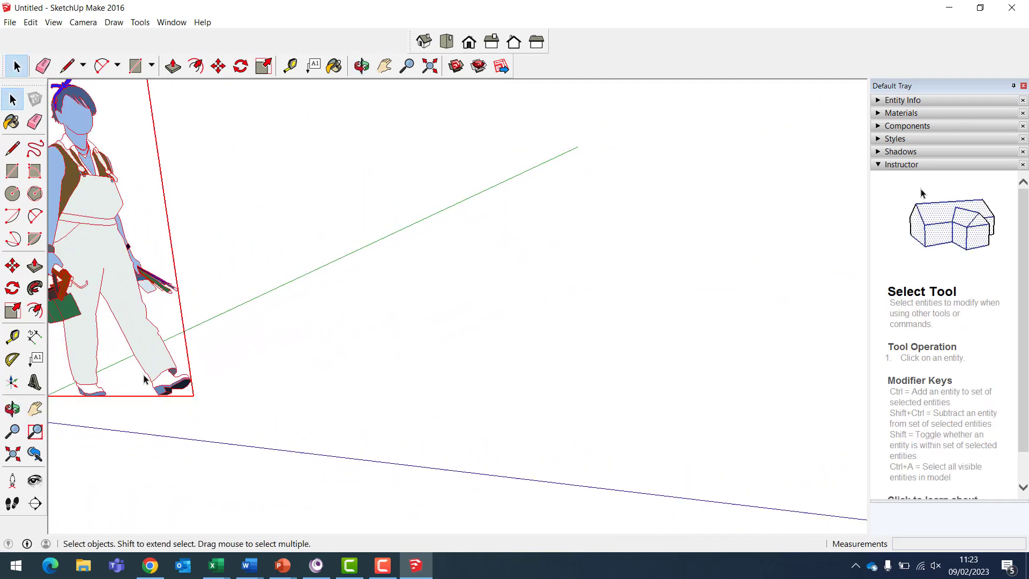
pyautogui.moveTo(251, 386); pyautogui.dragTo(134, 333, button='middle')
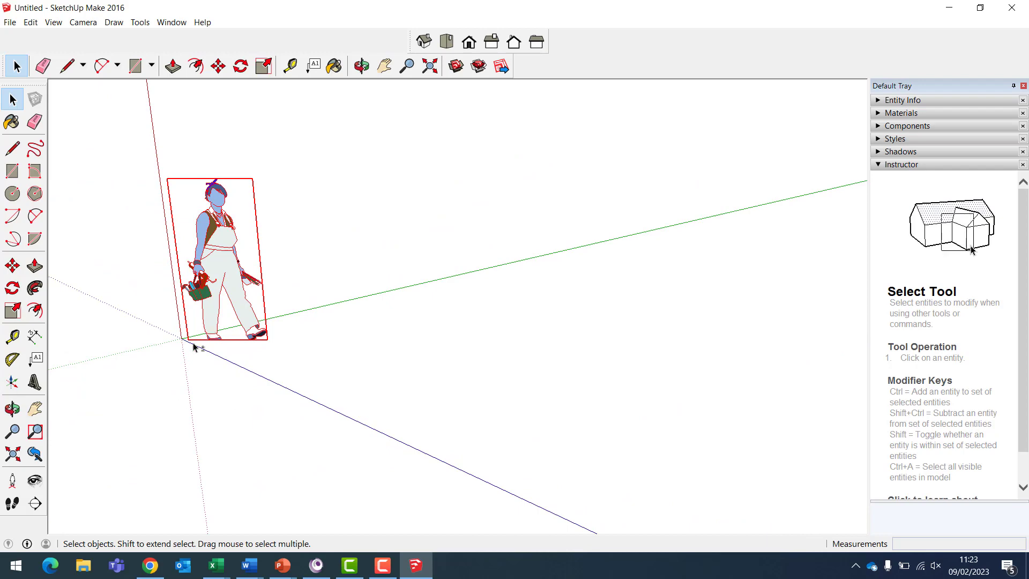
pyautogui.moveTo(194, 347); pyautogui.dragTo(364, 432, button='middle')
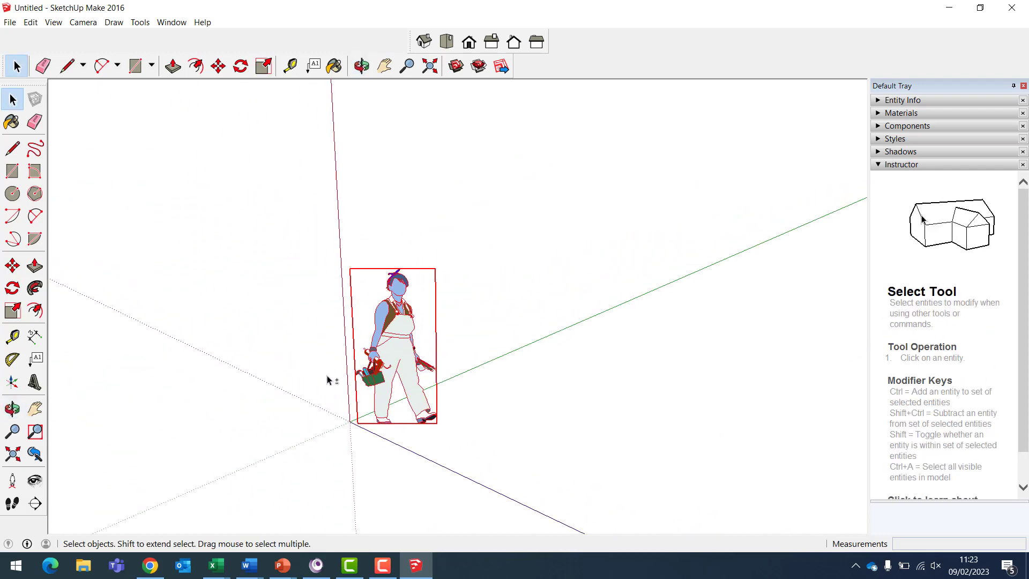
pyautogui.moveTo(327, 380)
pyautogui.mouseDown(button='middle')
pyautogui.moveTo(268, 453)
pyautogui.moveTo(334, 378)
pyautogui.mouseUp(button='middle')
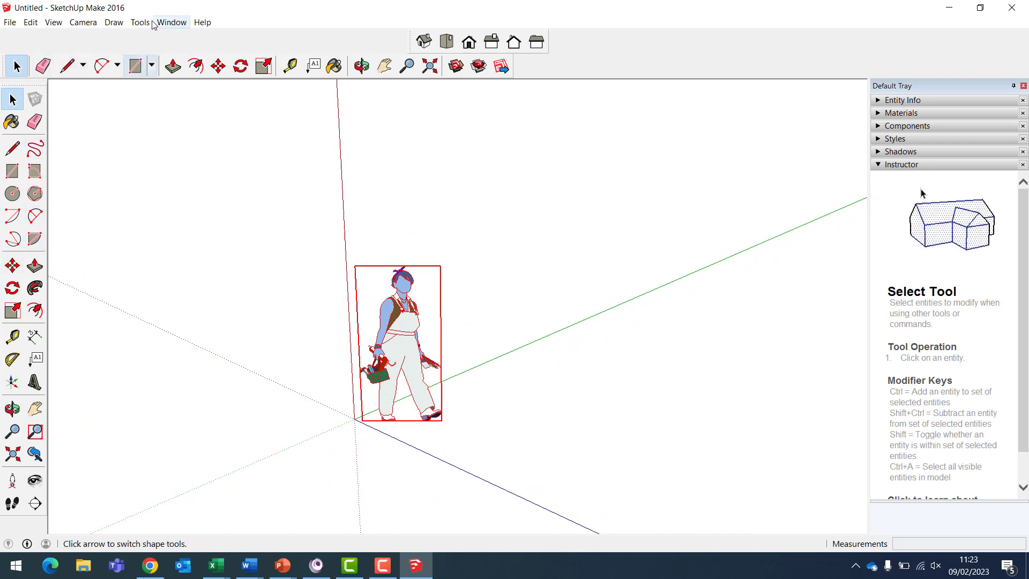
# Review which toolbars are enabled, checking for Getting Started, Large Tool Set and Views.
pyautogui.click(53, 22)
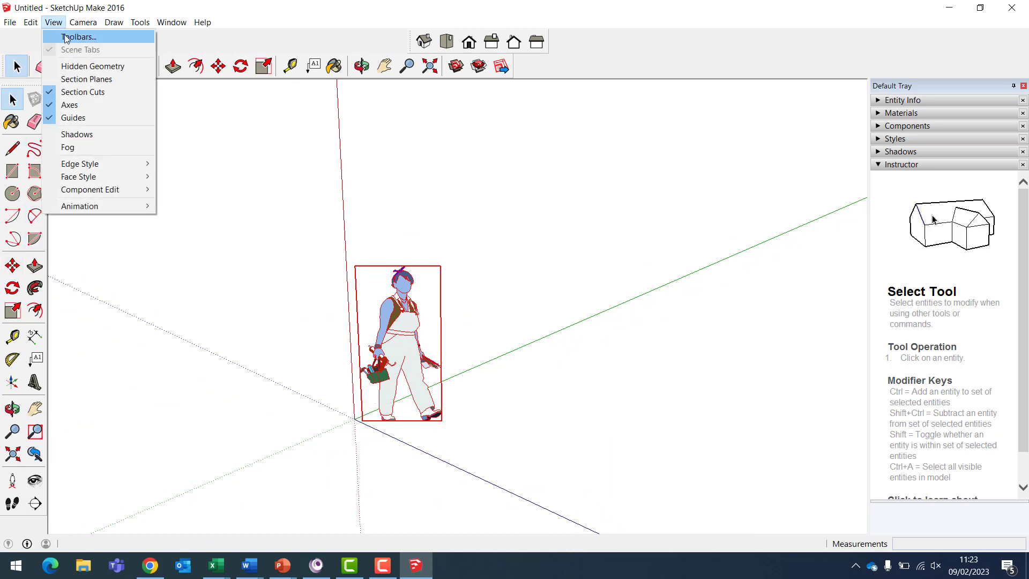
pyautogui.click(67, 37)
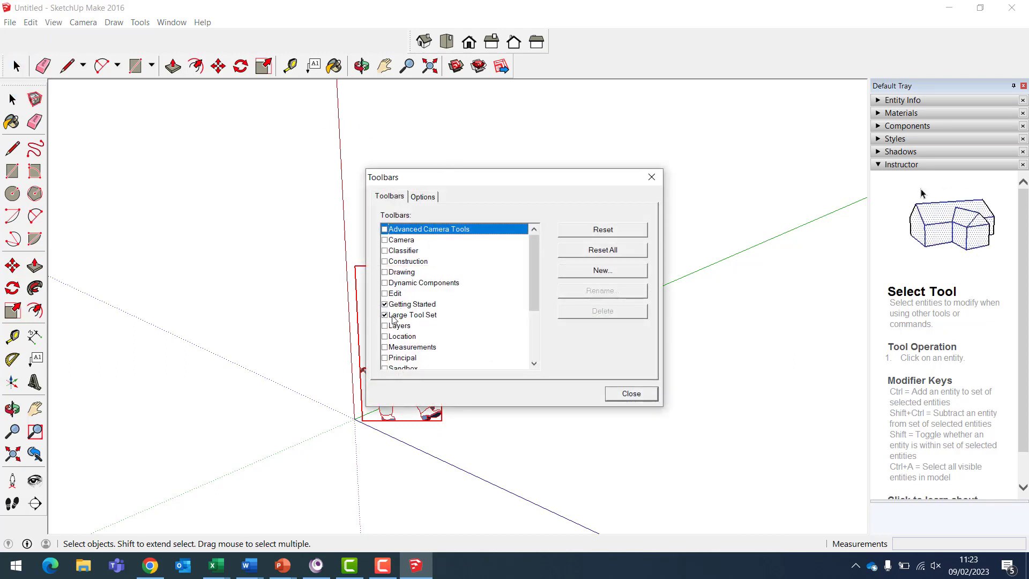
pyautogui.scroll(-3, 393, 322)
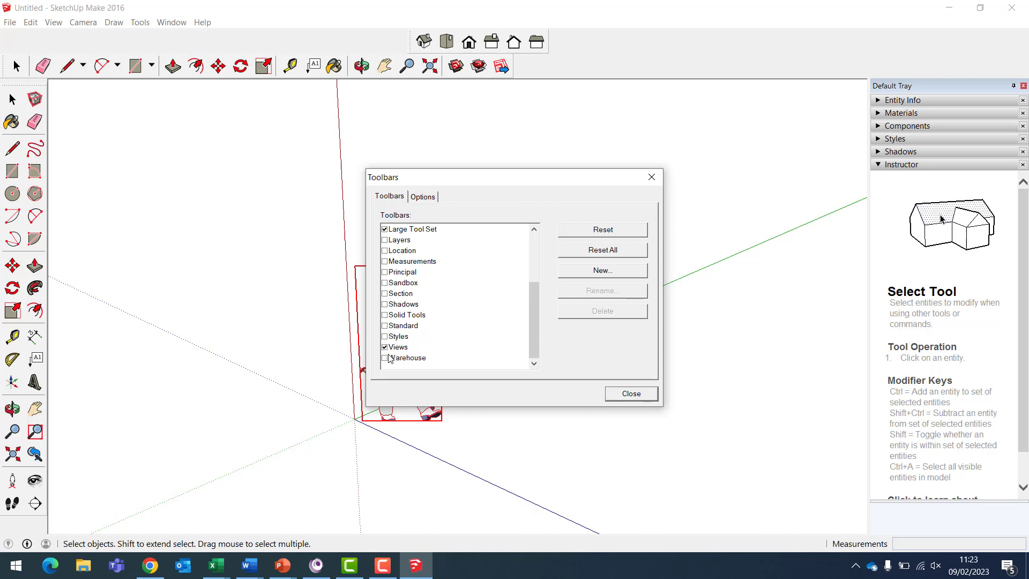
pyautogui.click(630, 395)
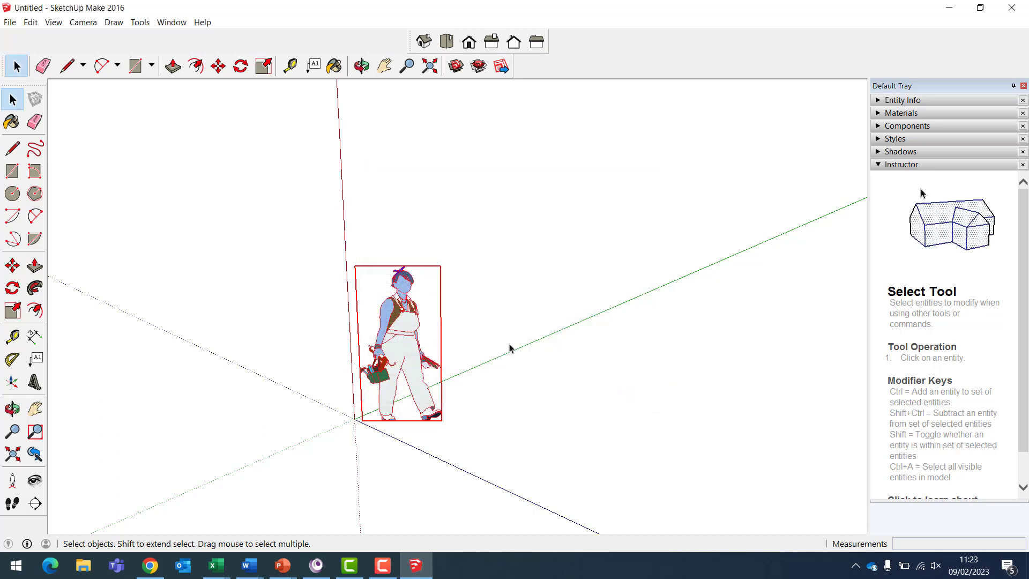
# Draw a 300 by 50 mm rectangle on the ground plane with its first corner at the origin.
pyautogui.click(12, 171)
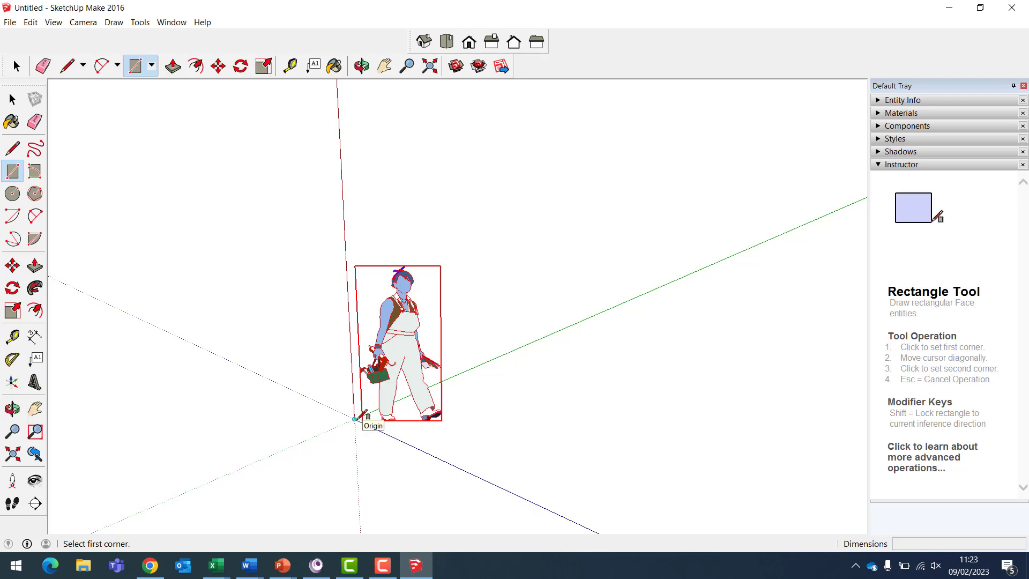
pyautogui.click(355, 418)
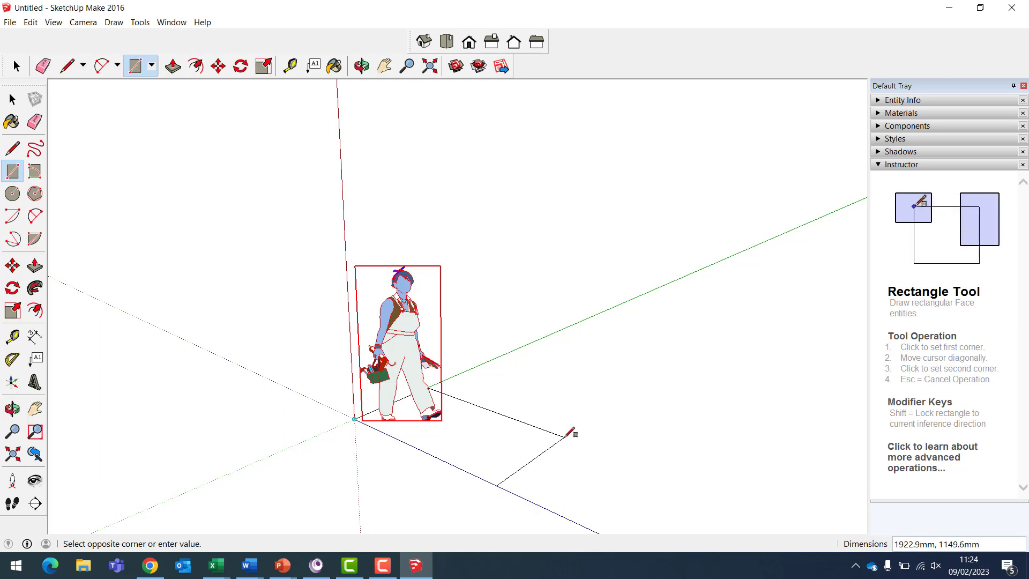
pyautogui.write('300,')
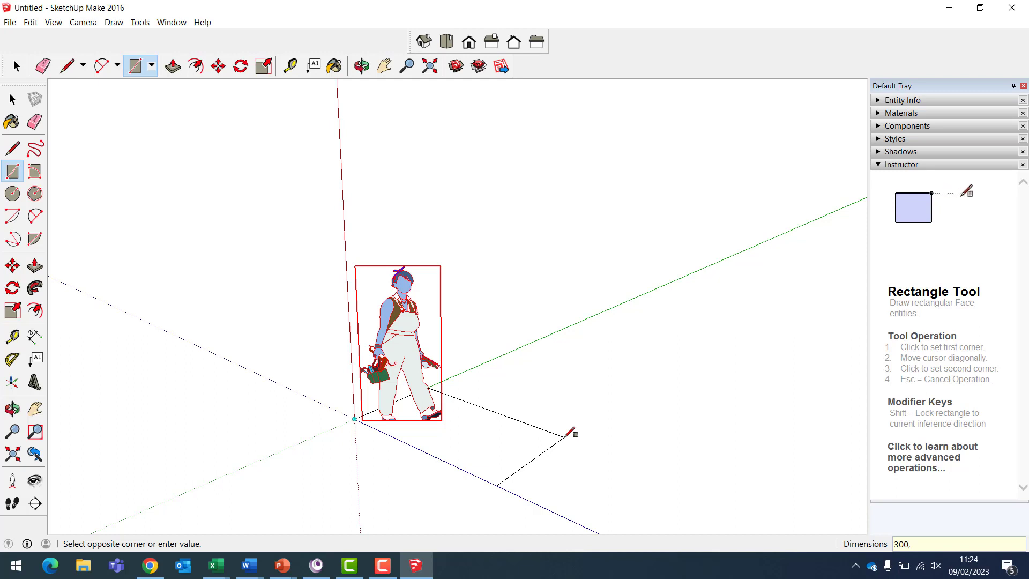
pyautogui.write('50')
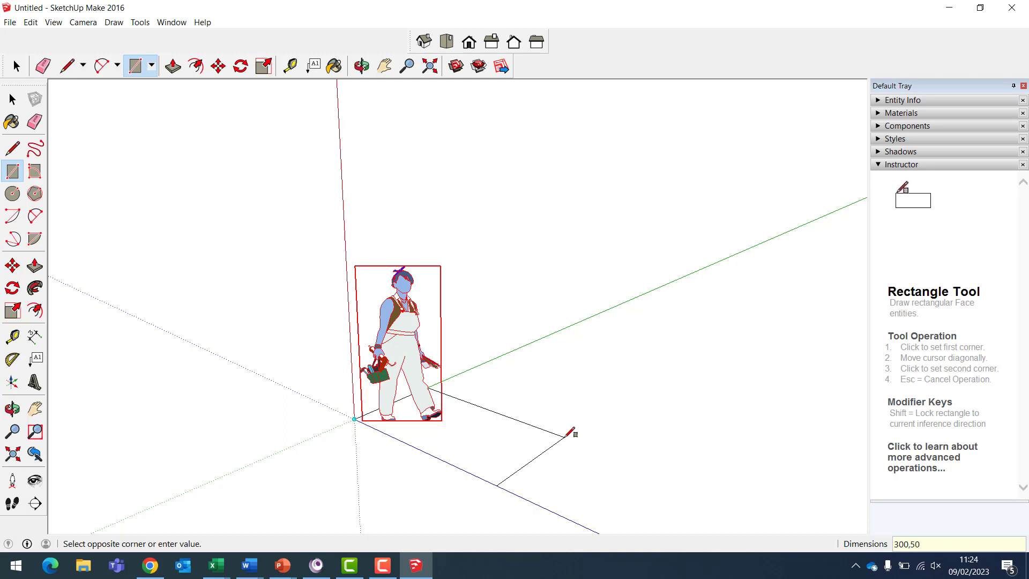
pyautogui.press('Return')
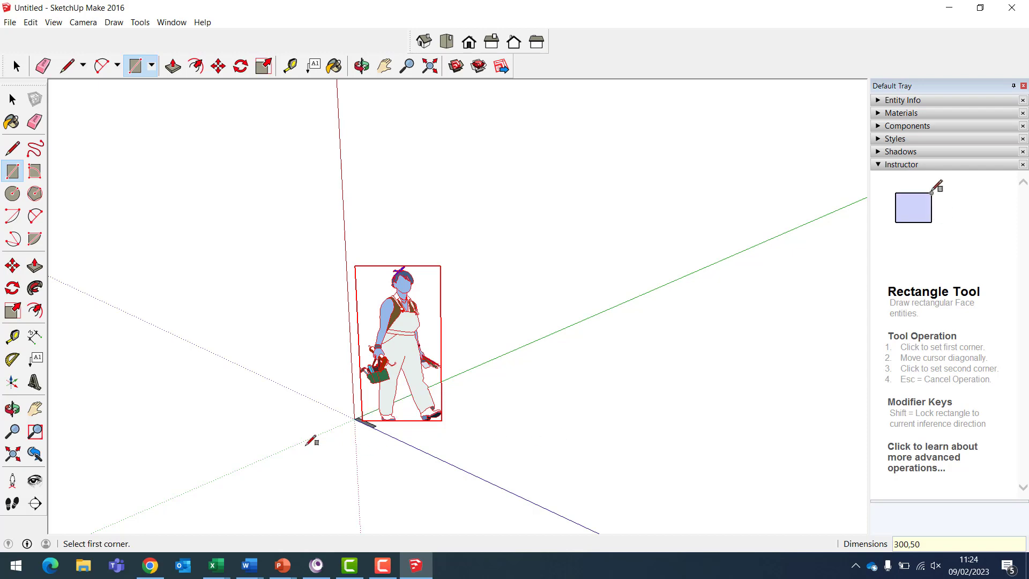
# Delete the scale figure standing beside the origin.
pyautogui.scroll(6, 354, 415)
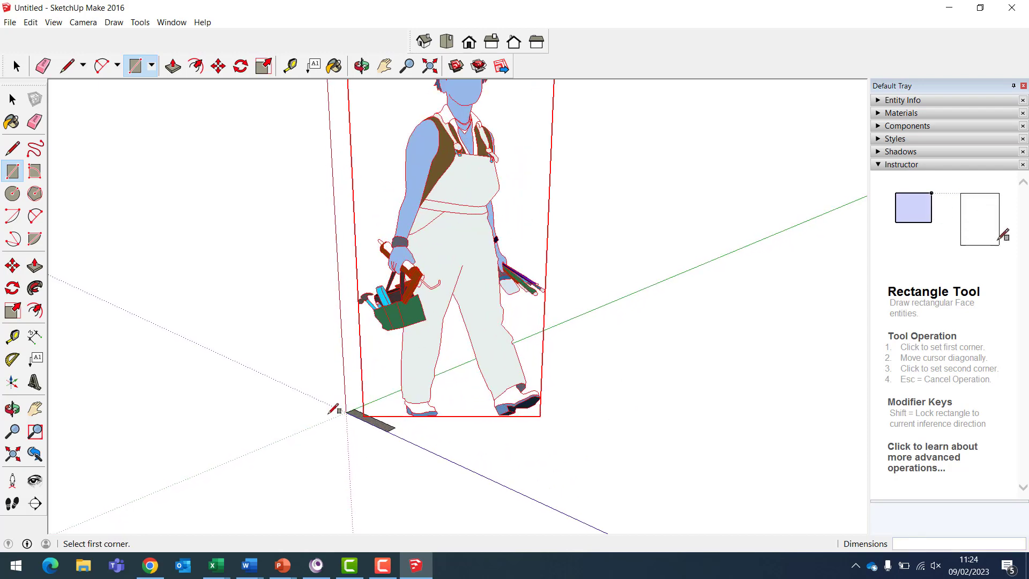
pyautogui.scroll(1, 327, 407)
pyautogui.click(12, 98)
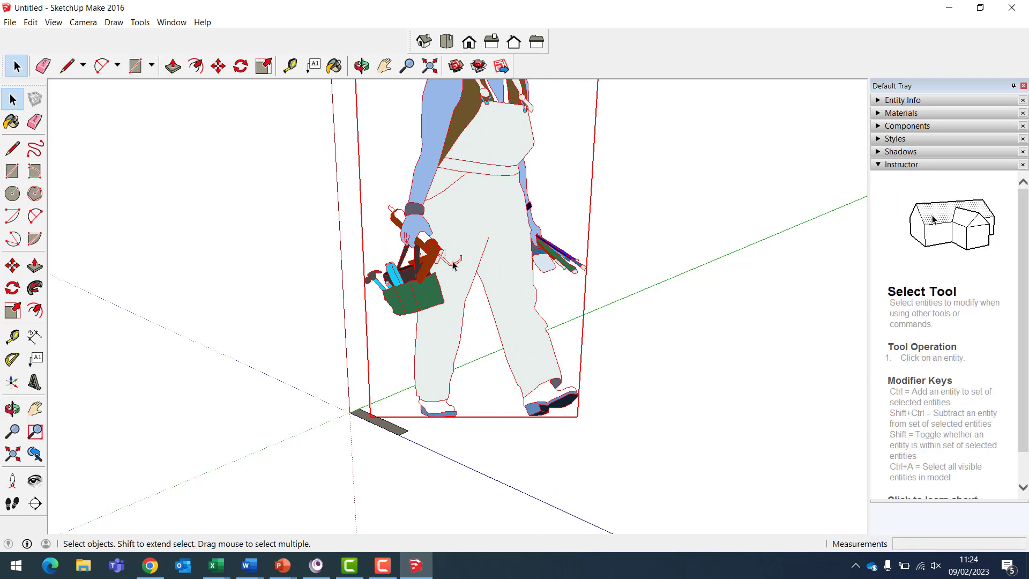
pyautogui.click(486, 269)
pyautogui.press('Delete')
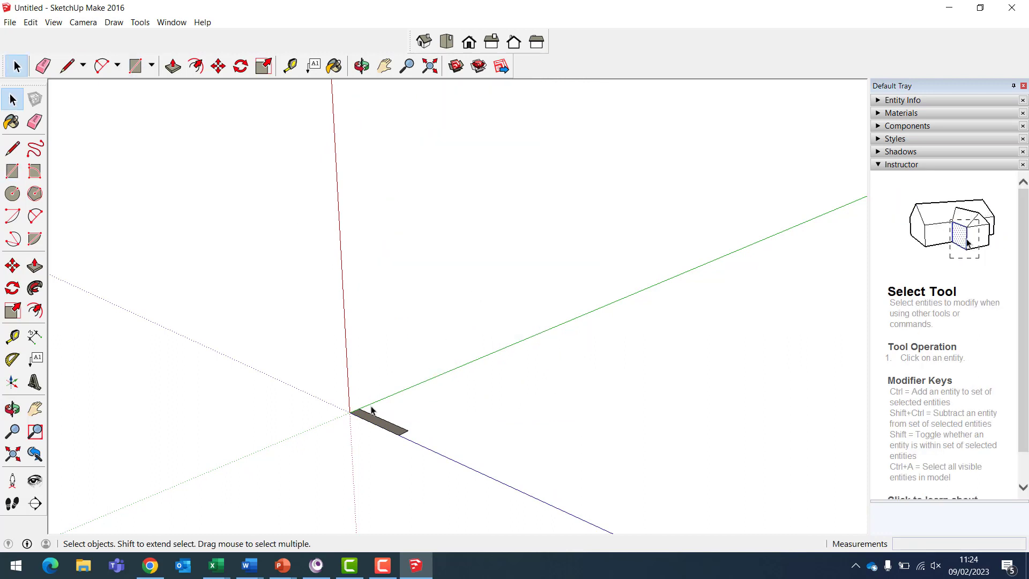
# Push/Pull the rectangle upward by 80 mm to form a solid block.
pyautogui.scroll(3, 400, 413)
pyautogui.scroll(1, 400, 407)
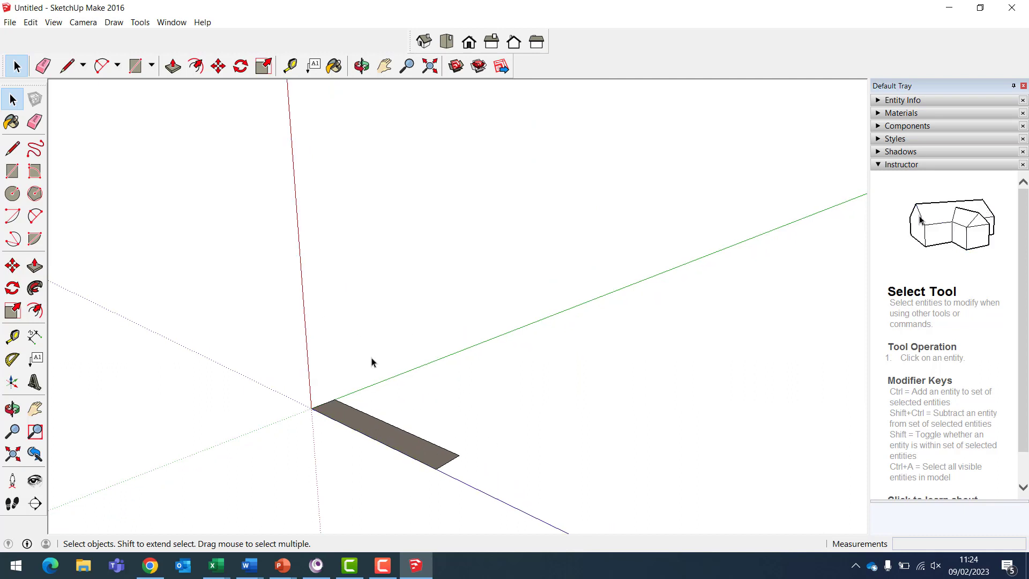
pyautogui.click(35, 267)
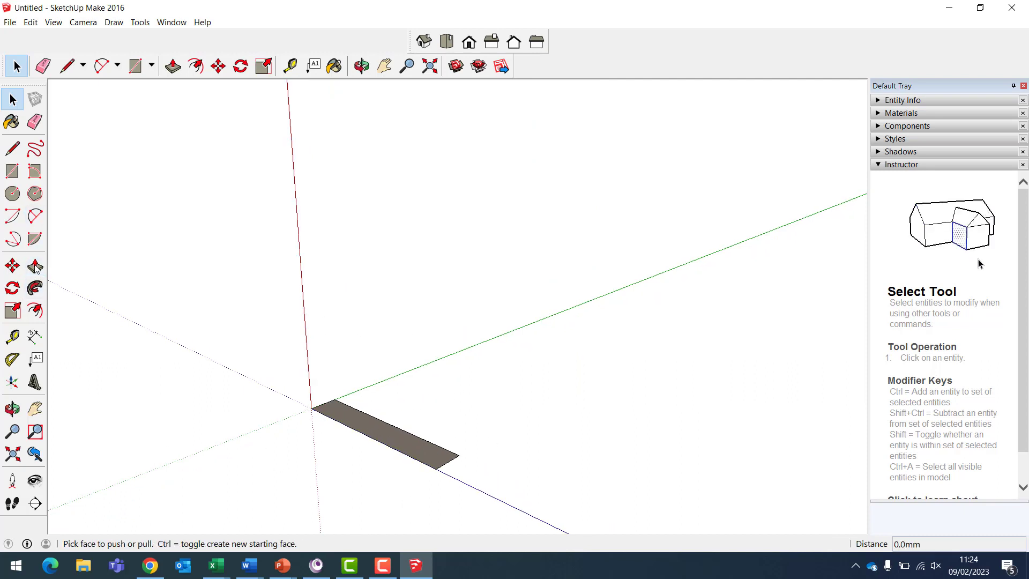
pyautogui.click(407, 441)
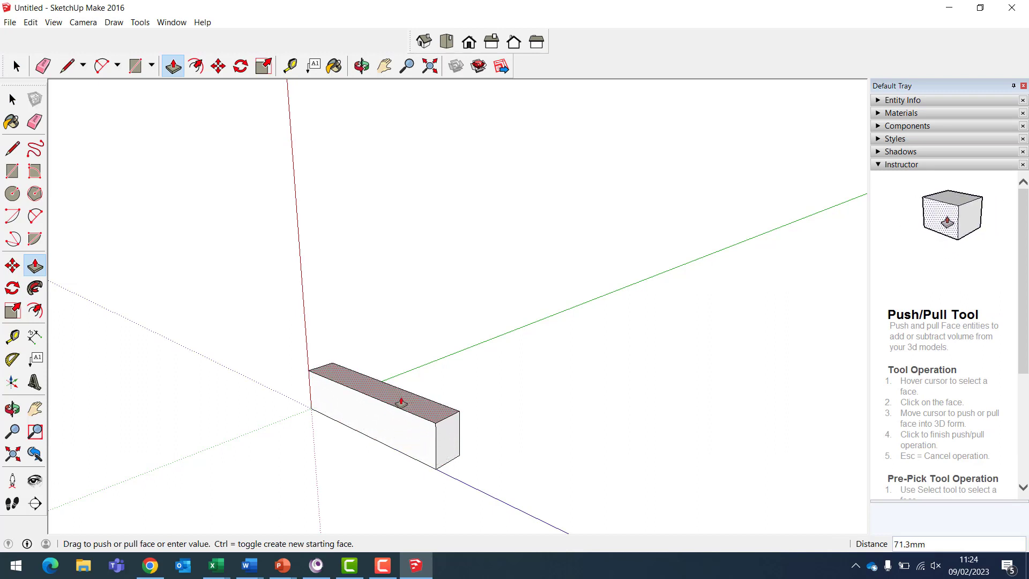
pyautogui.click(403, 399)
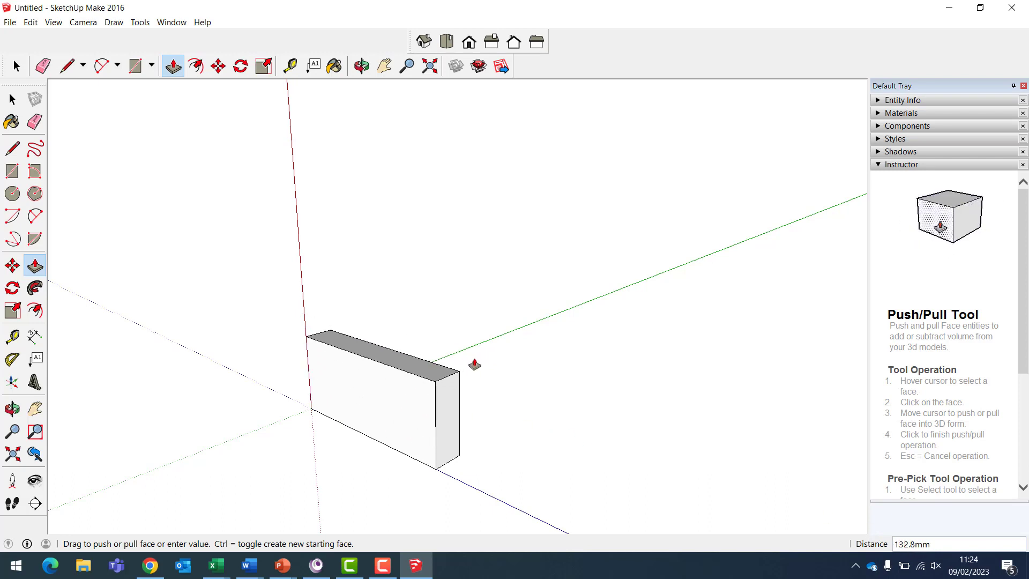
pyautogui.write('80')
pyautogui.press('Return')
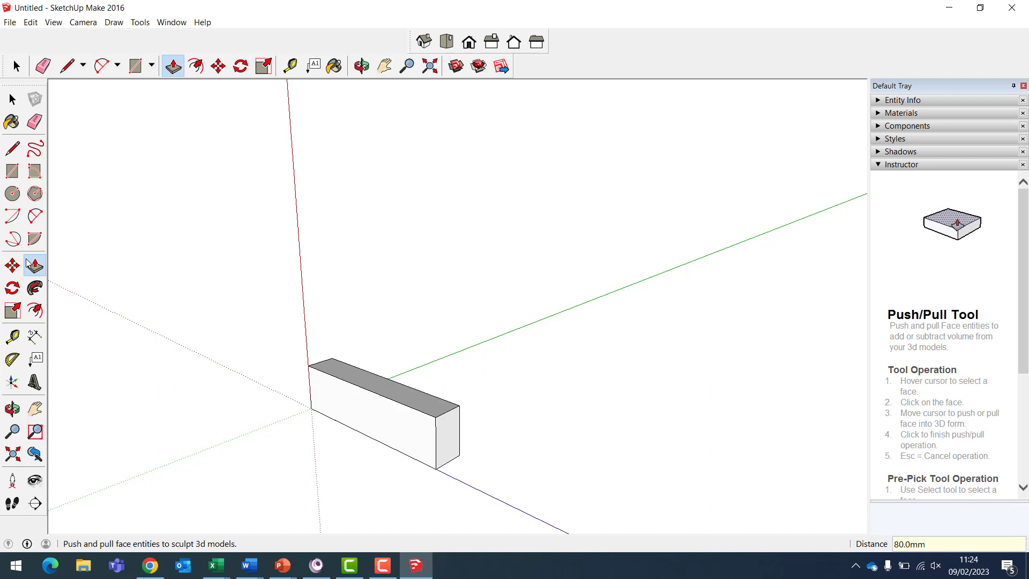
# Dimension the width and height of the block's end face, placing both dimensions outside the block.
pyautogui.click(34, 336)
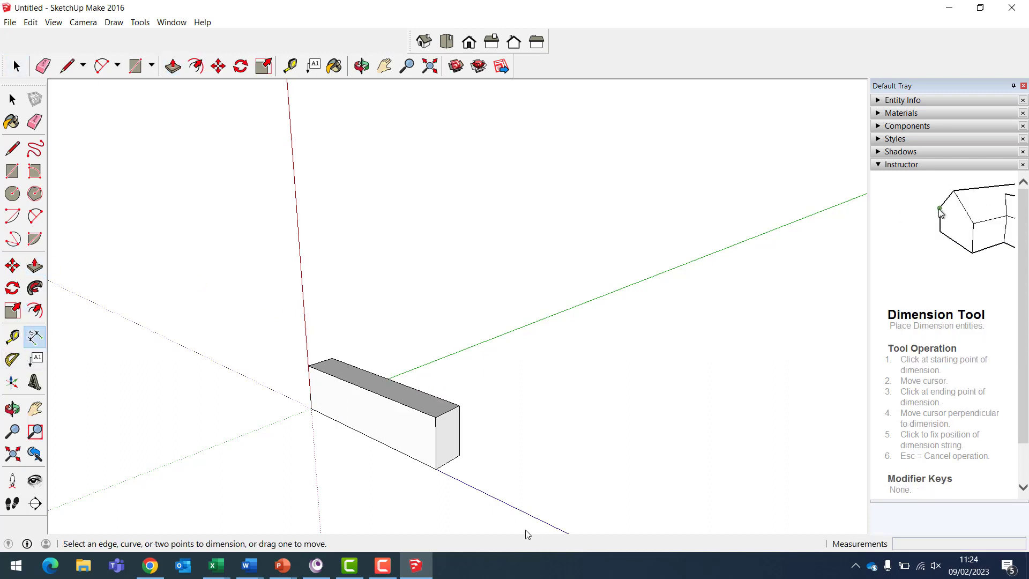
pyautogui.click(436, 470)
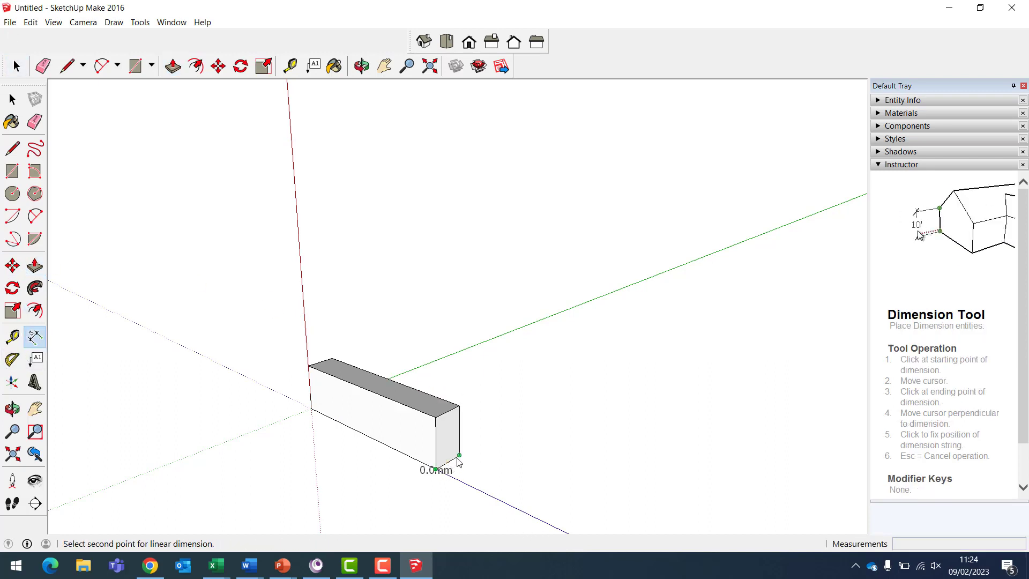
pyautogui.click(459, 456)
pyautogui.click(476, 477)
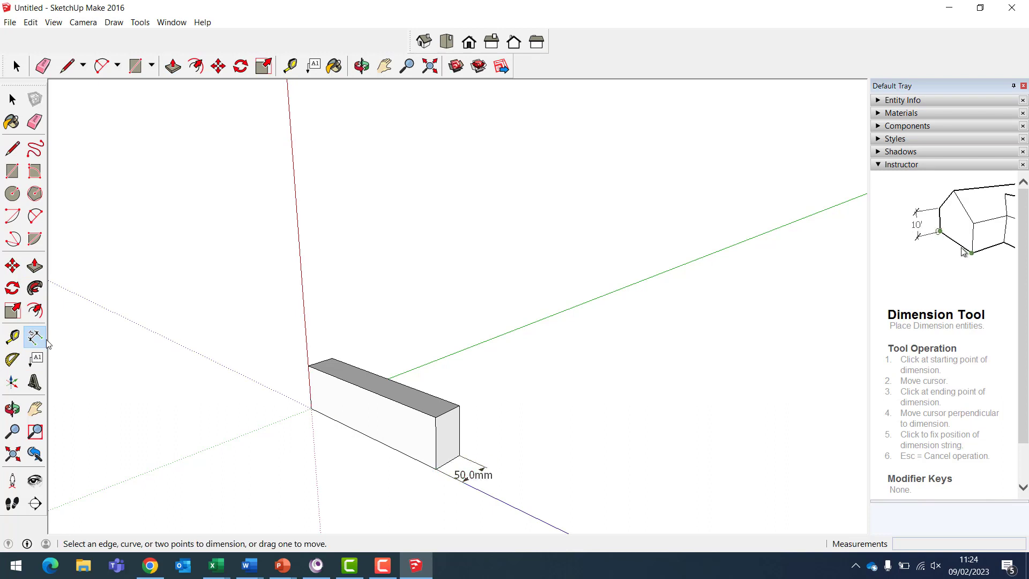
pyautogui.click(462, 408)
pyautogui.click(460, 456)
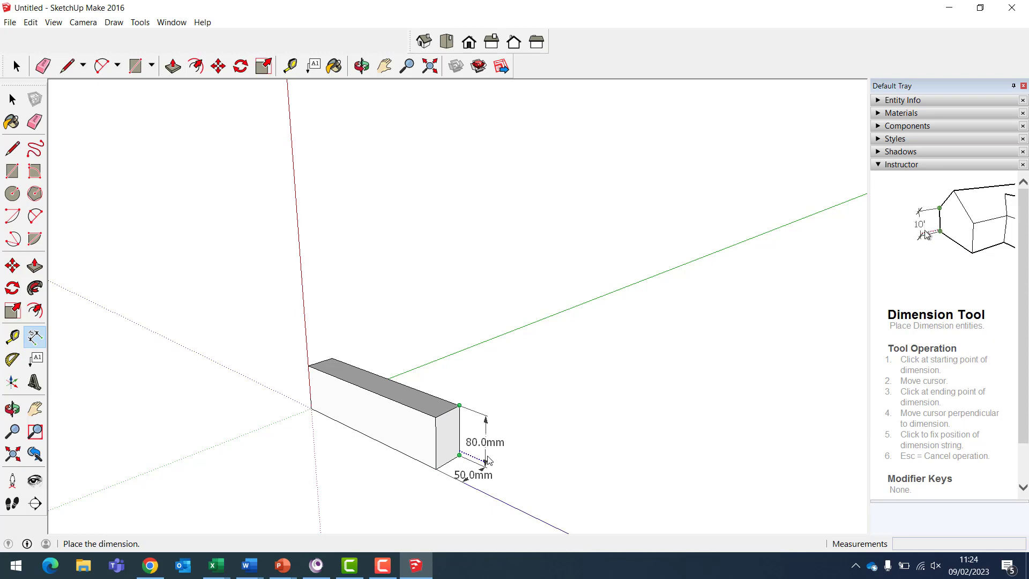
pyautogui.click(483, 444)
# Dimension the block's length along its rear top edge.
pyautogui.click(460, 407)
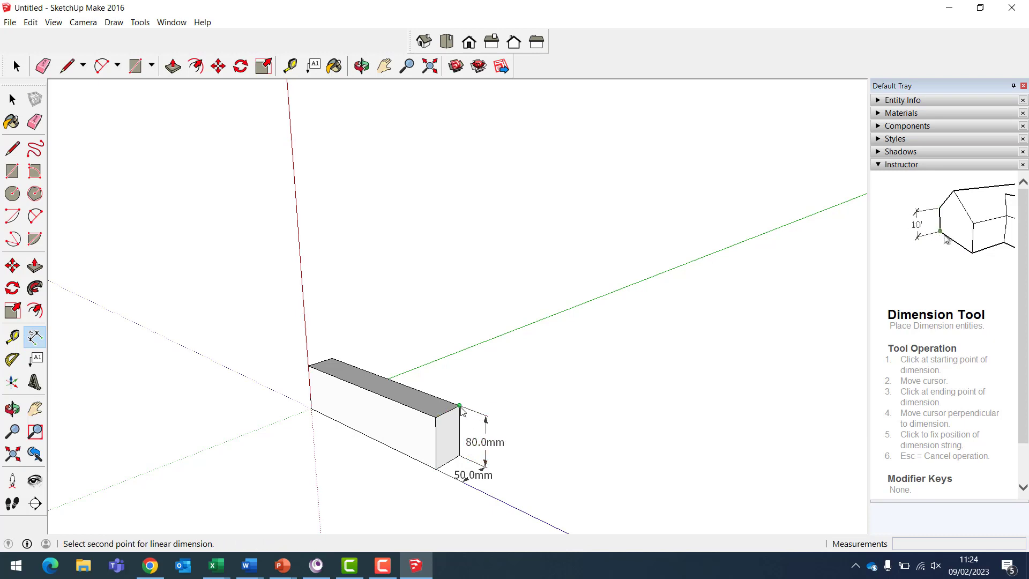
pyautogui.click(333, 362)
pyautogui.click(358, 351)
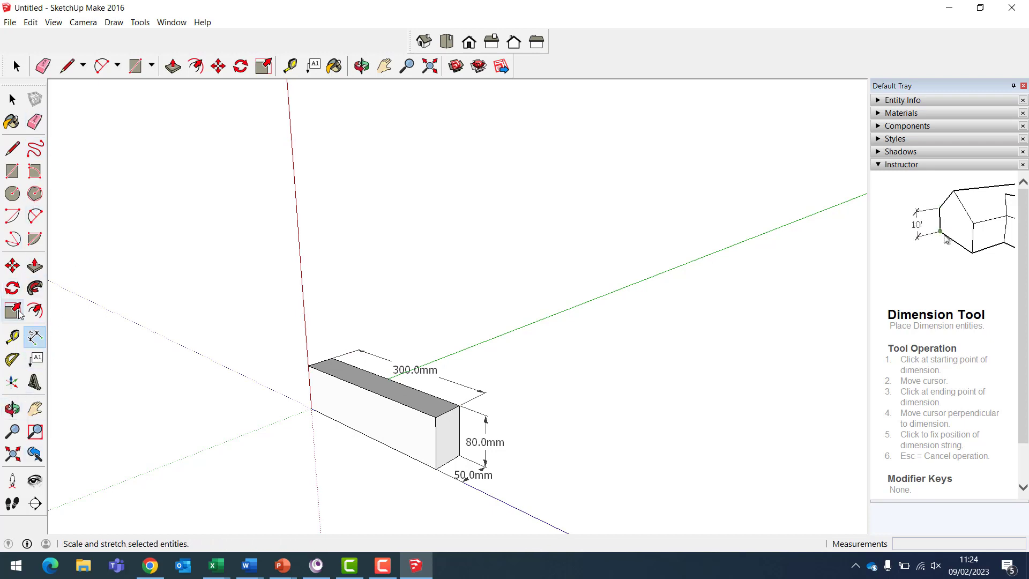
# Place Tape Measure guides on the long front face, 60 mm in from each end and 40 mm above the bottom edge.
pyautogui.click(13, 336)
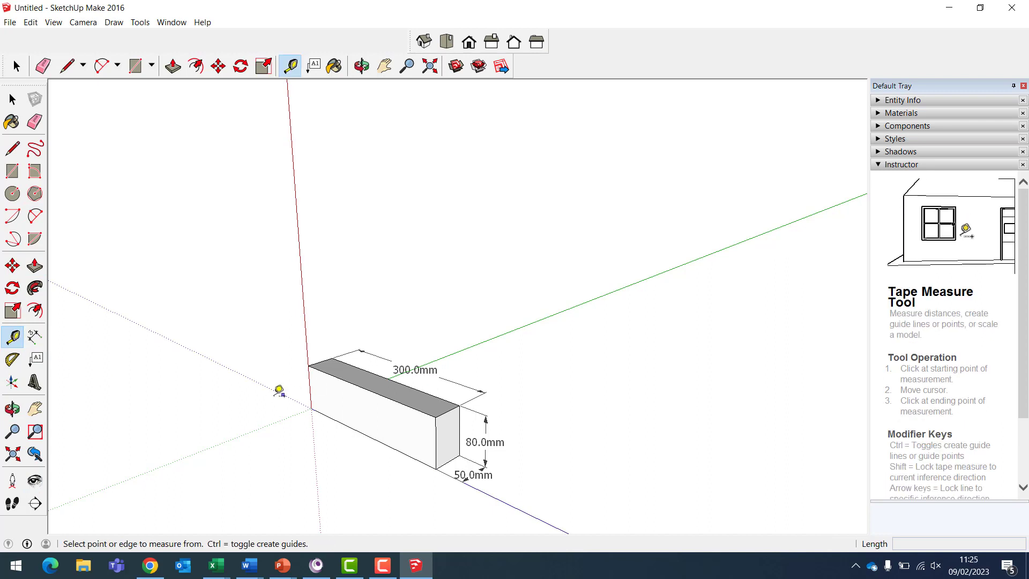
pyautogui.click(311, 385)
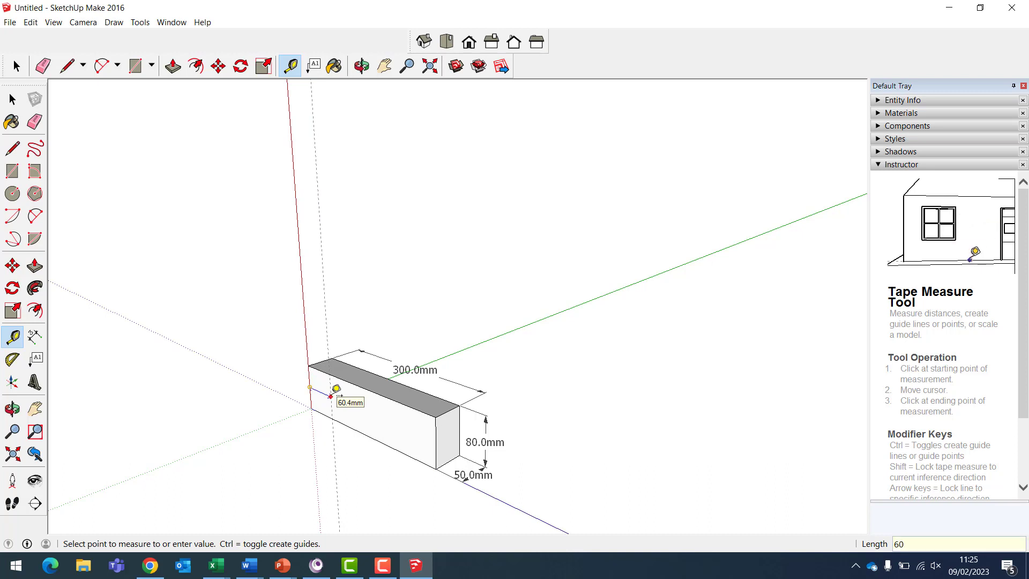
pyautogui.press('Return')
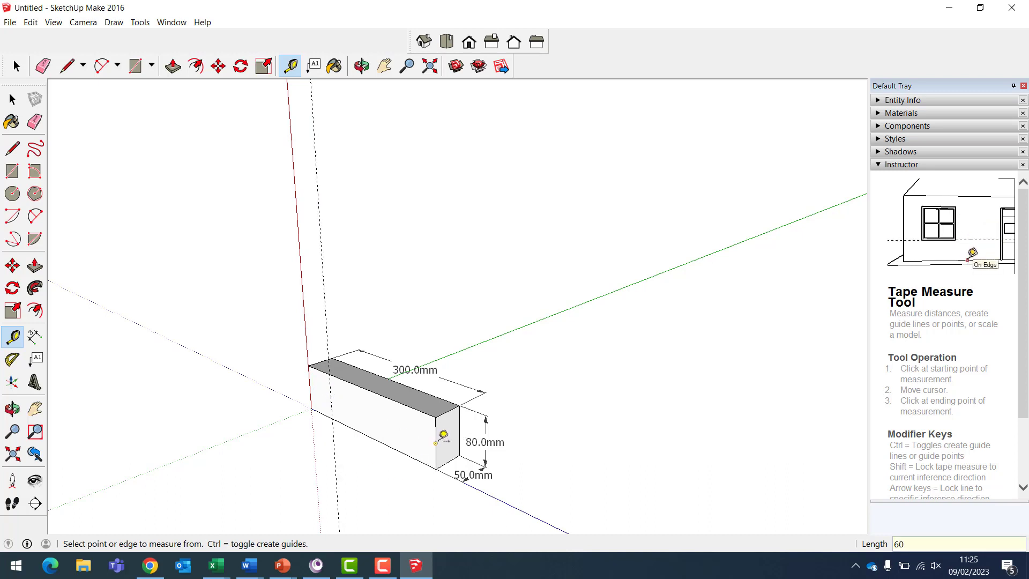
pyautogui.click(436, 454)
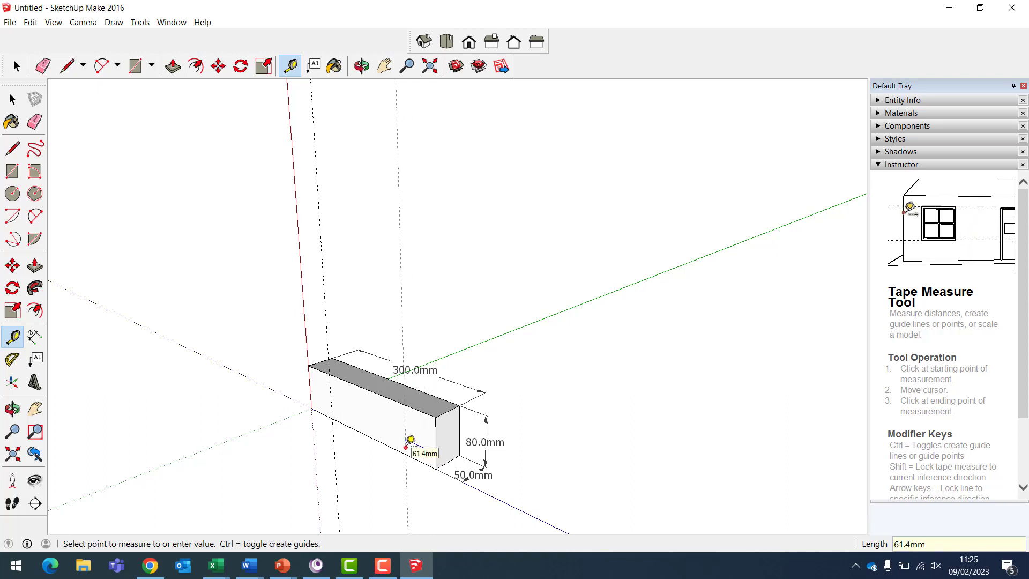
pyautogui.press('Escape')
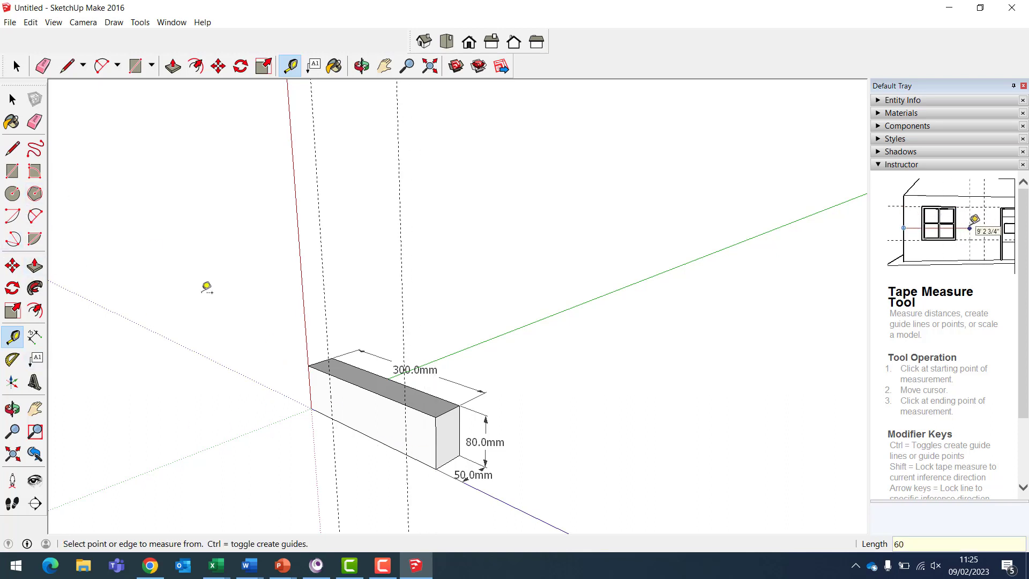
pyautogui.click(367, 435)
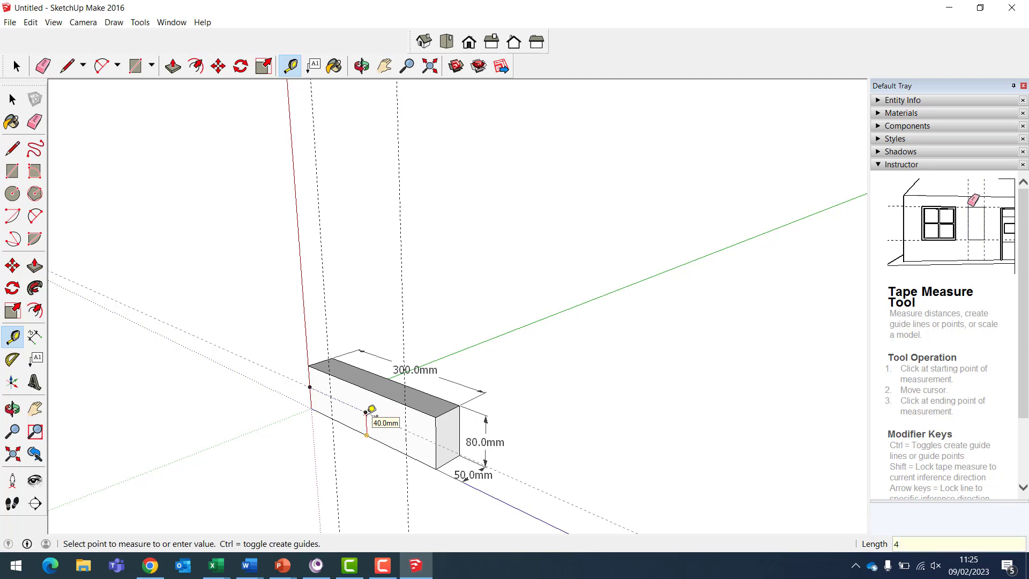
pyautogui.click(369, 412)
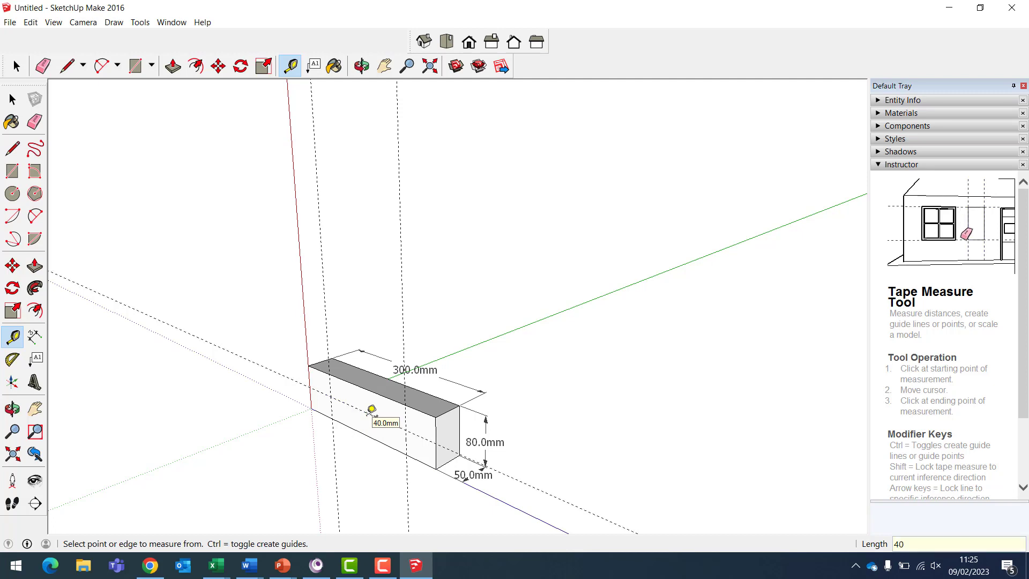
# Draw a 180 by 40 mm rectangle on the front face, between the two vertical guides from the top edge to the horizontal guide.
pyautogui.click(12, 171)
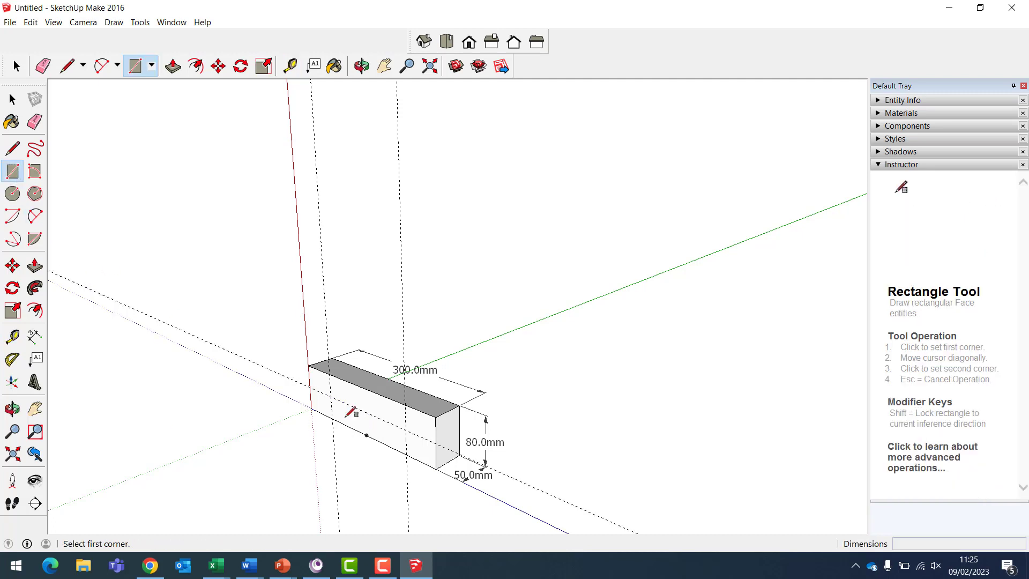
pyautogui.click(329, 374)
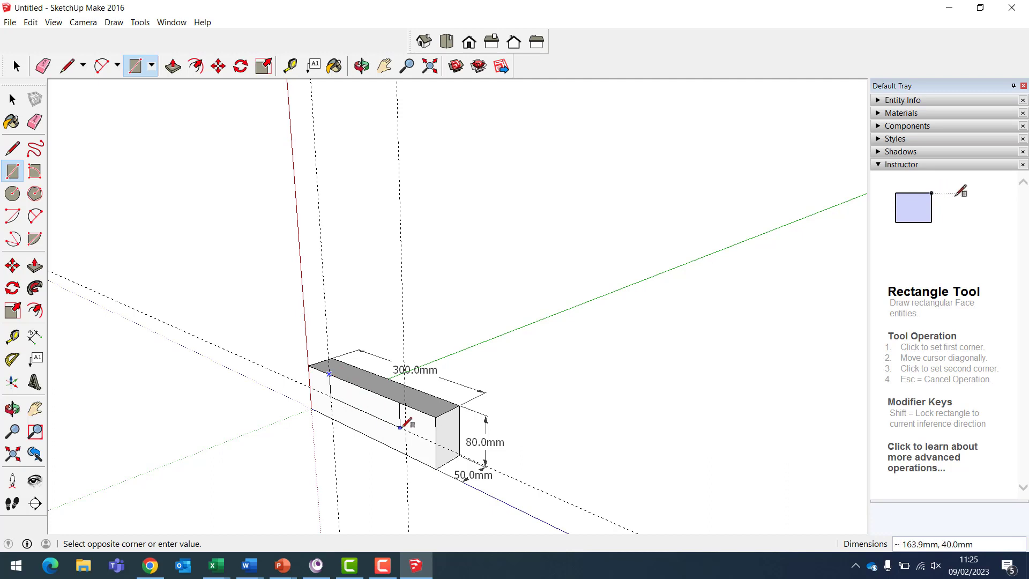
pyautogui.press('Escape')
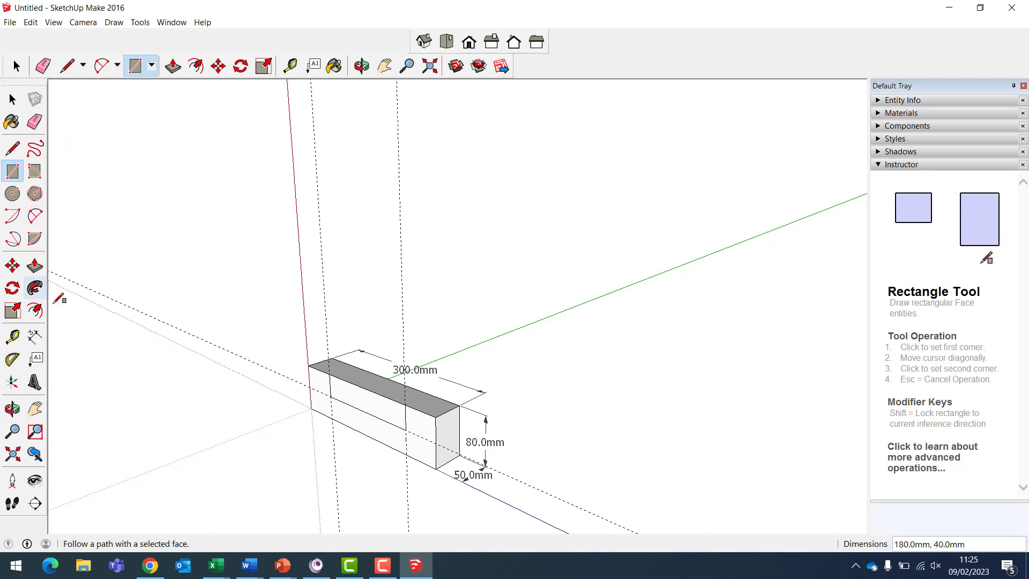
# Push/Pull the rectangle 20 mm into the block to cut an open-topped recess.
pyautogui.click(36, 268)
pyautogui.click(381, 403)
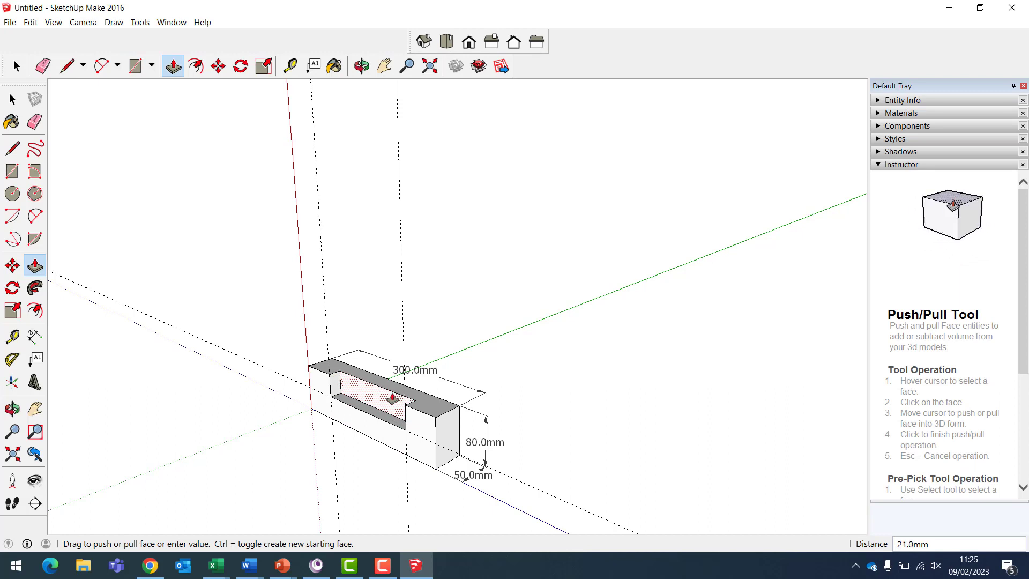
pyautogui.write('20')
pyautogui.press('Return')
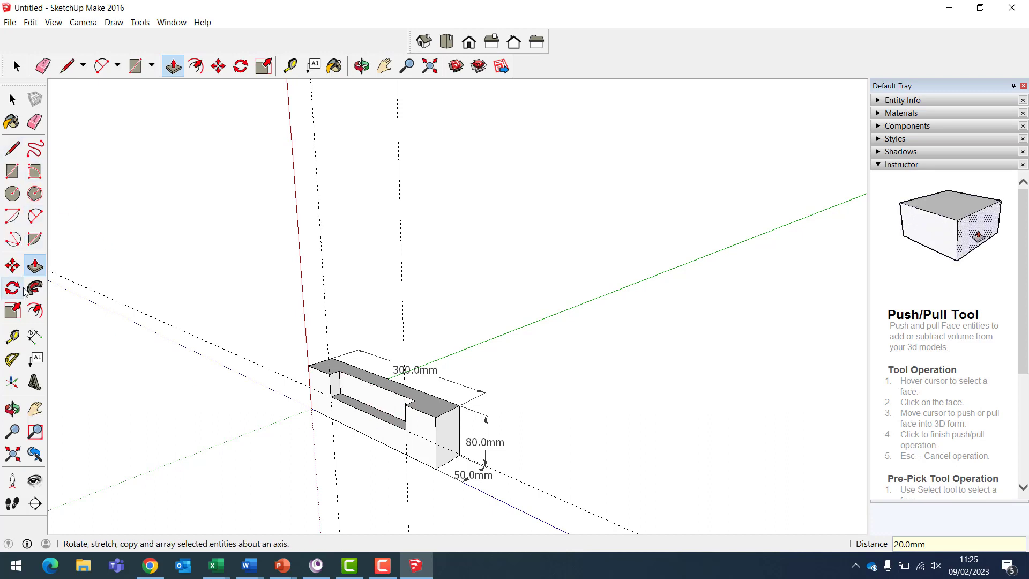
# Dimension the recess's depth at one end and its length along the top, placing both dimensions above the block.
pyautogui.click(33, 340)
pyautogui.click(339, 371)
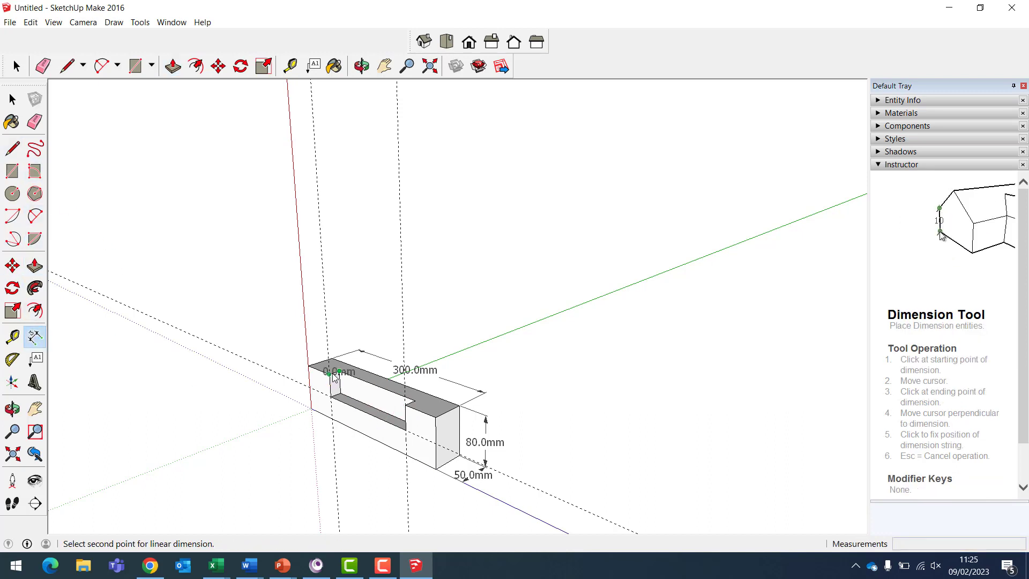
pyautogui.click(331, 375)
pyautogui.click(328, 337)
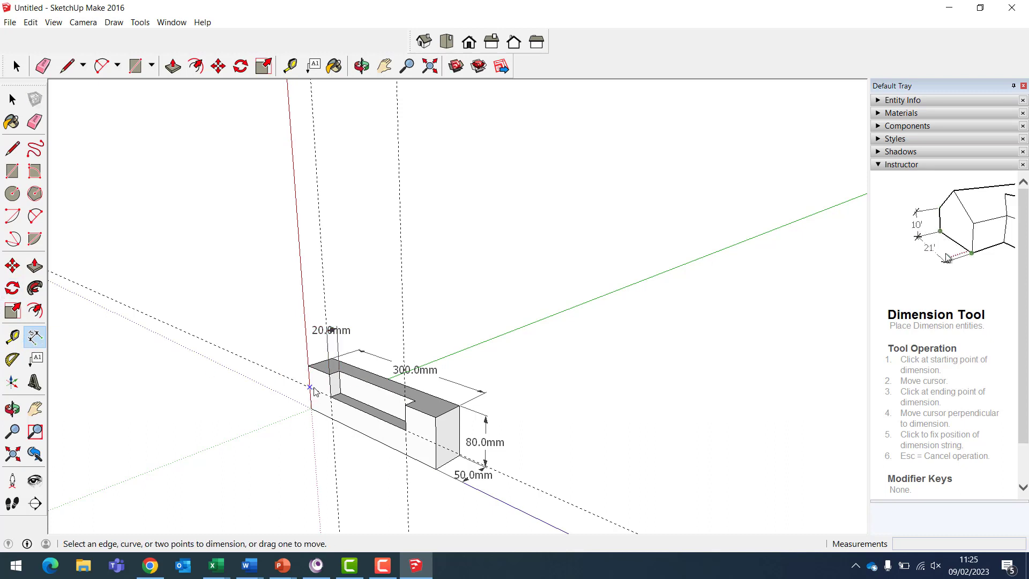
pyautogui.click(340, 372)
pyautogui.click(406, 405)
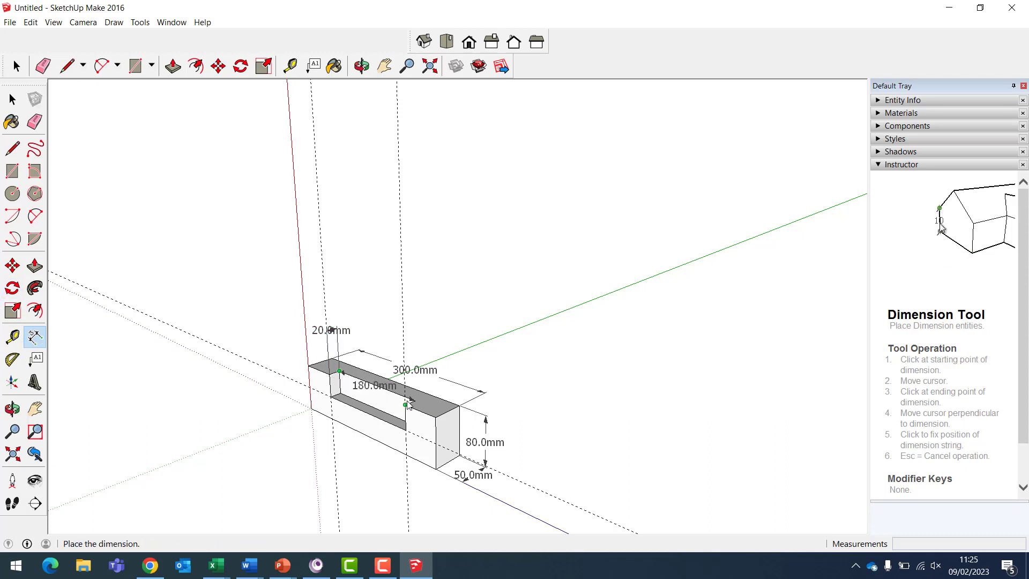
pyautogui.click(401, 358)
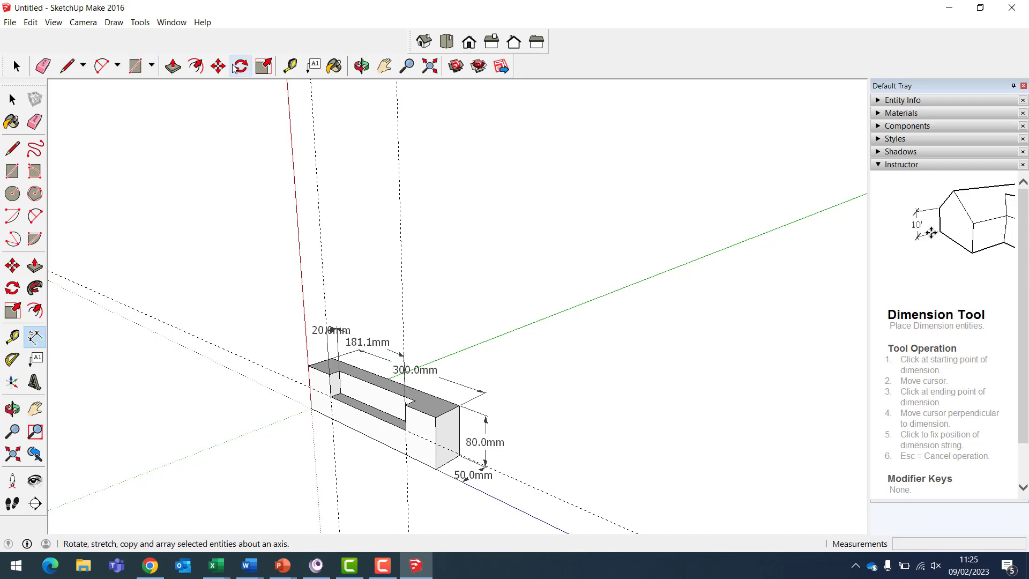
# Orbit around the block to examine the recess and its dimensions from the front.
pyautogui.click(362, 66)
pyautogui.moveTo(299, 321); pyautogui.dragTo(168, 416)
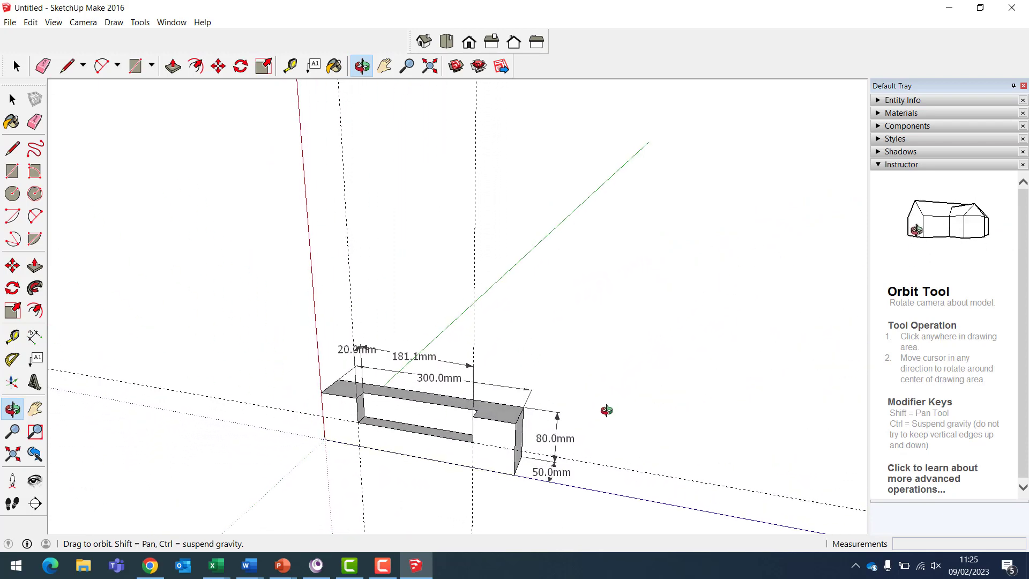